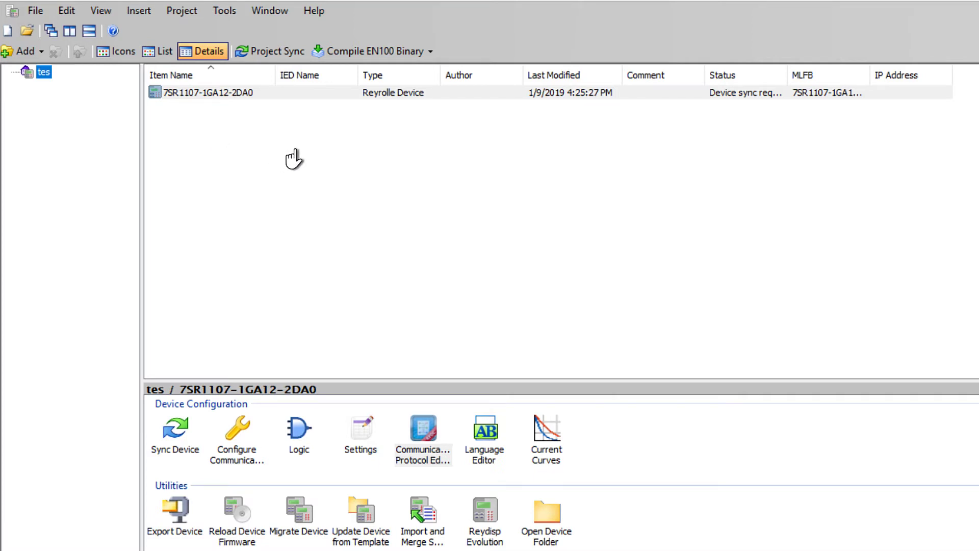
# Open the Communications Protocol Editor for the 7SR1107-1GA12-2DA0 device.
pyautogui.click(223, 160)
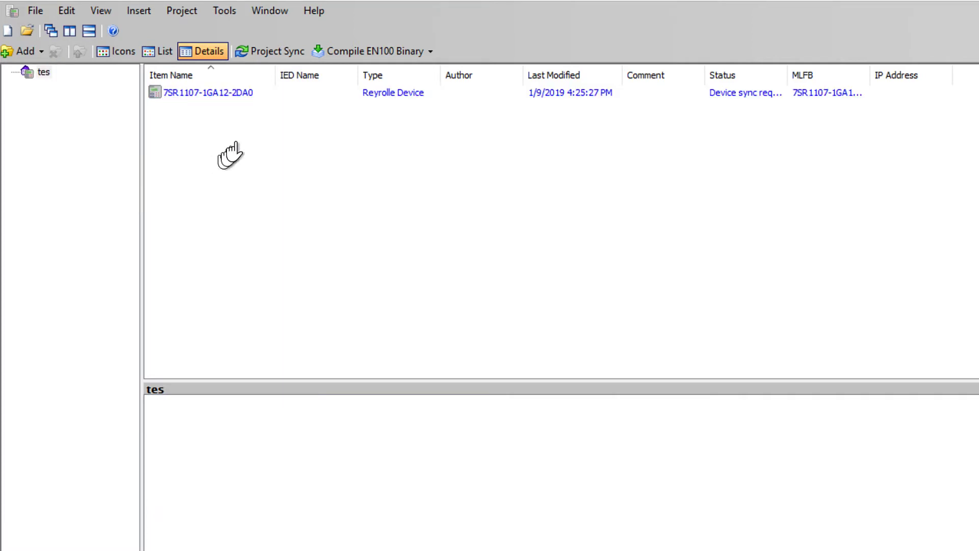
pyautogui.click(213, 94)
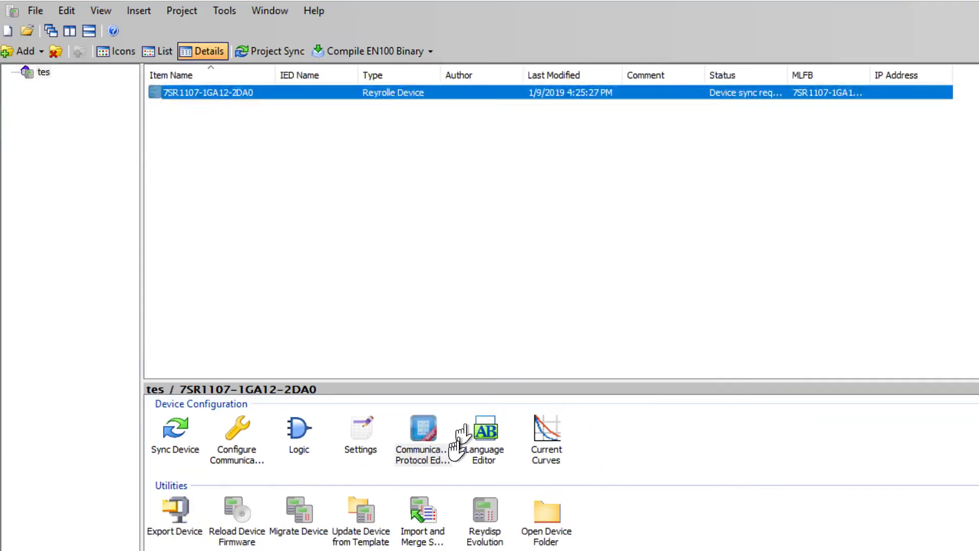
pyautogui.click(435, 337)
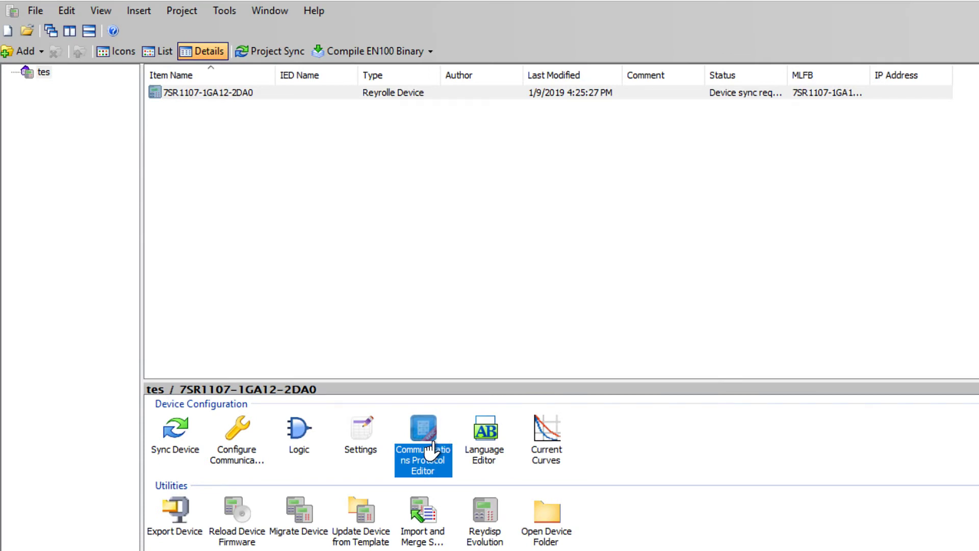
pyautogui.doubleClick(431, 451)
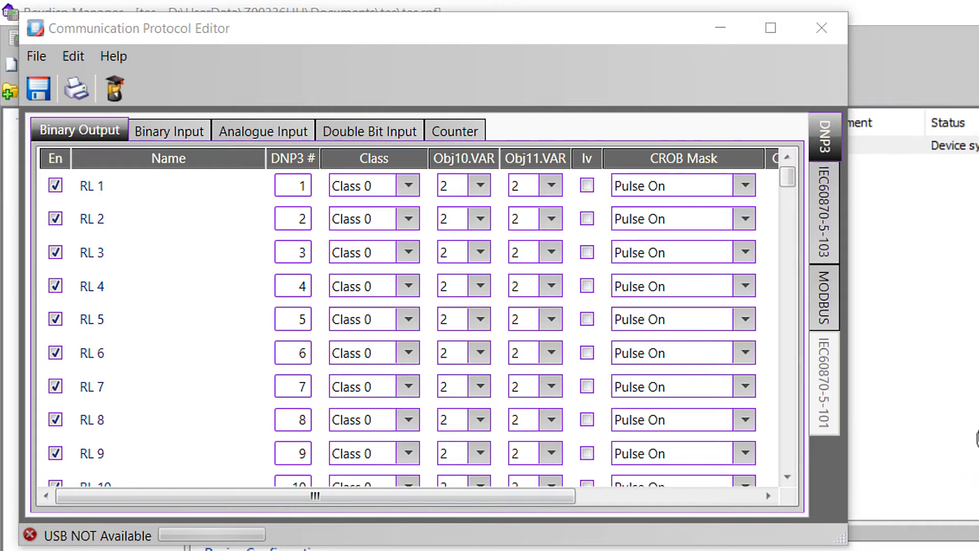
# Set the MODBUS input register format of Ia Fault, Ib Fault and Ic Fault to UINT32.
pyautogui.click(815, 312)
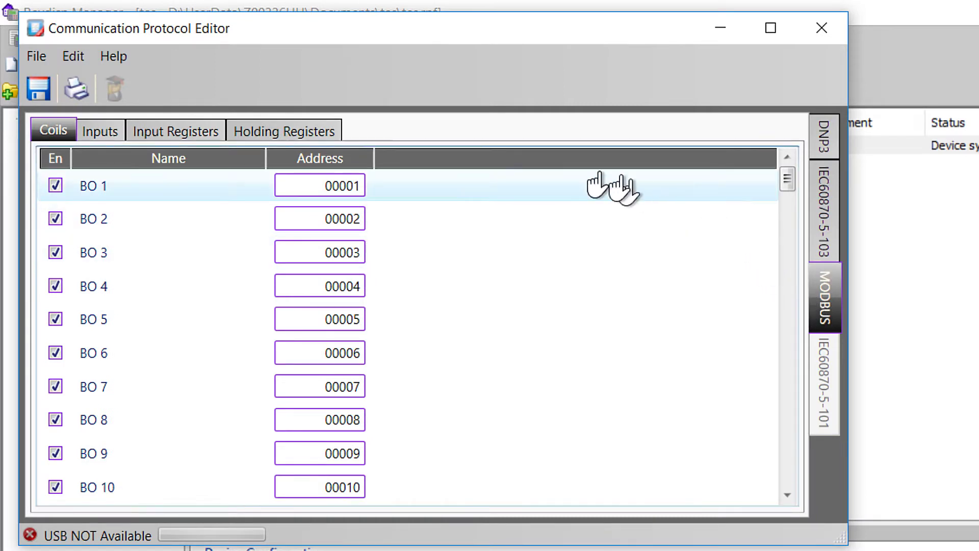
pyautogui.click(176, 133)
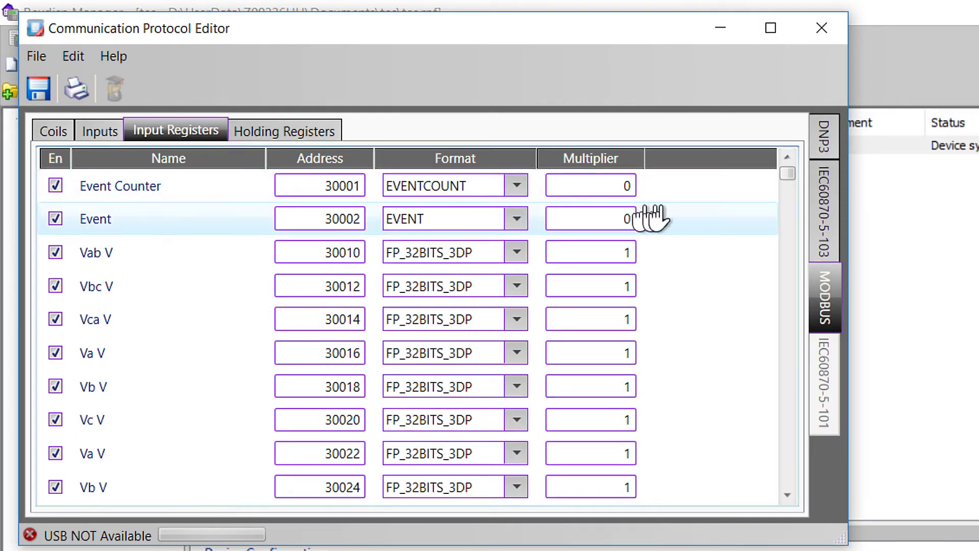
pyautogui.moveTo(786, 179); pyautogui.dragTo(791, 367)
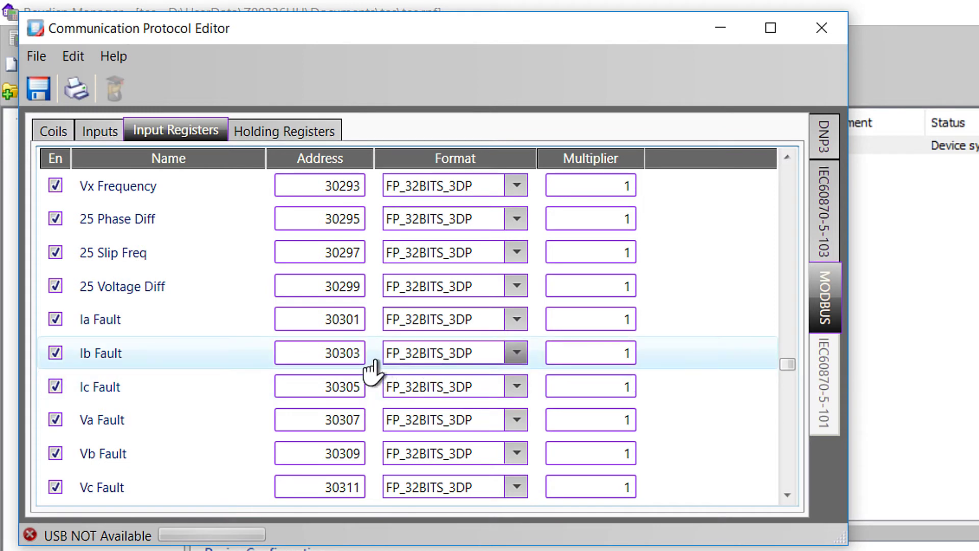
pyautogui.scroll(-1, 203, 340)
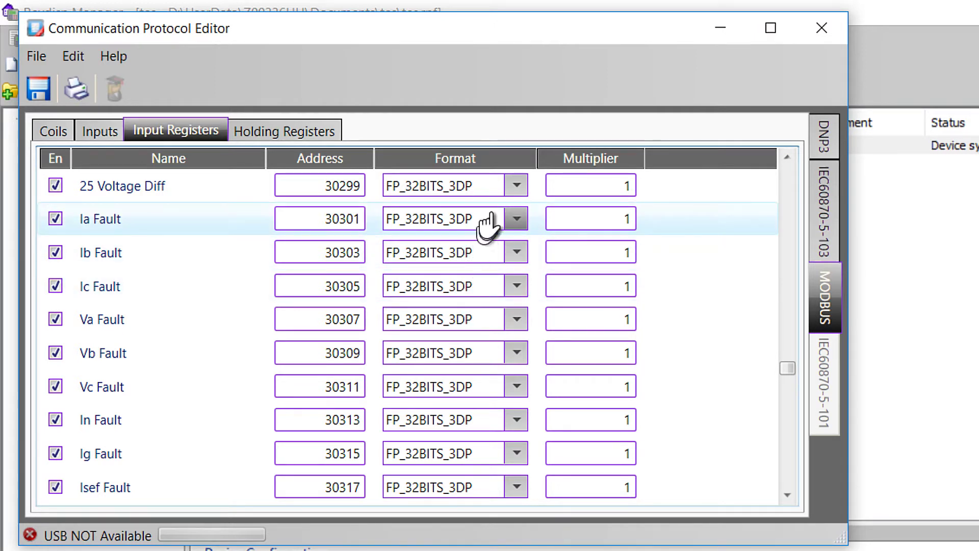
pyautogui.click(516, 220)
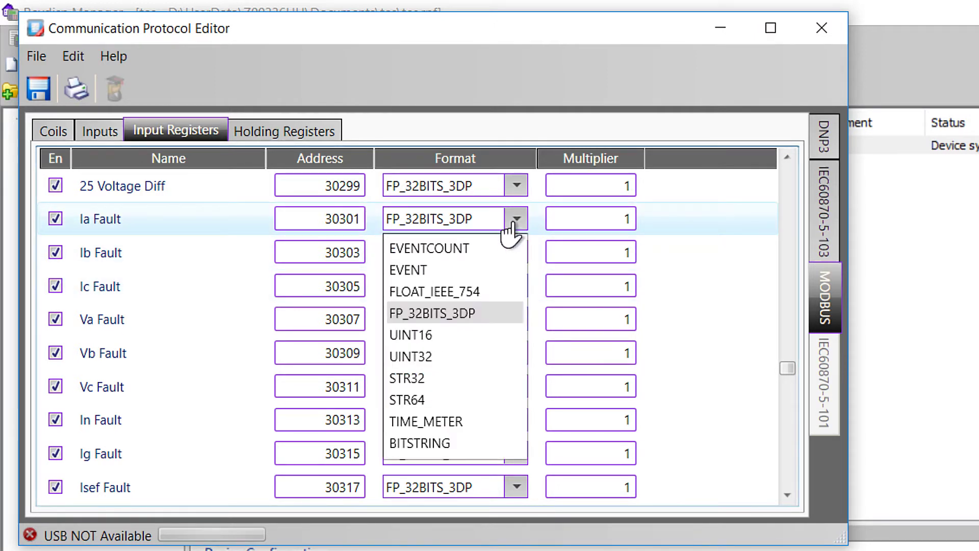
pyautogui.click(453, 356)
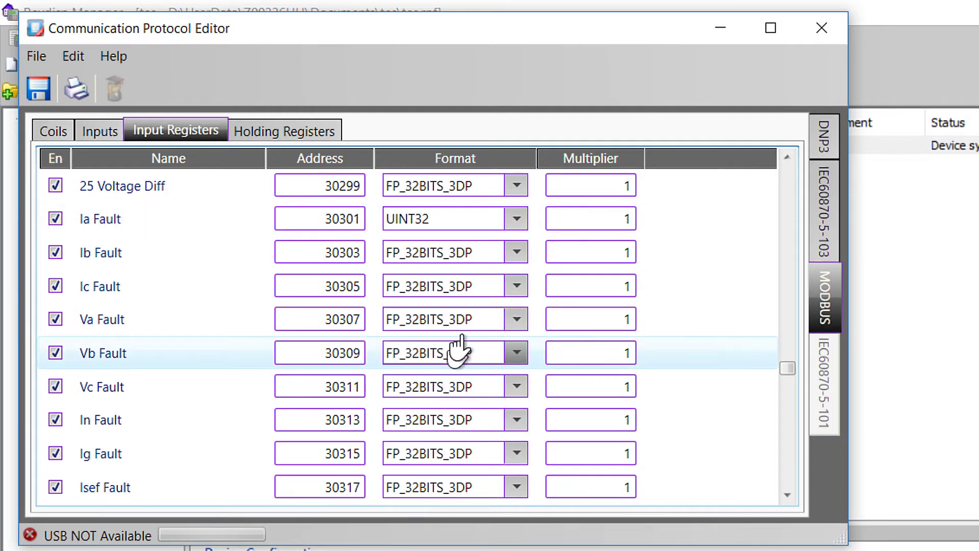
pyautogui.click(515, 253)
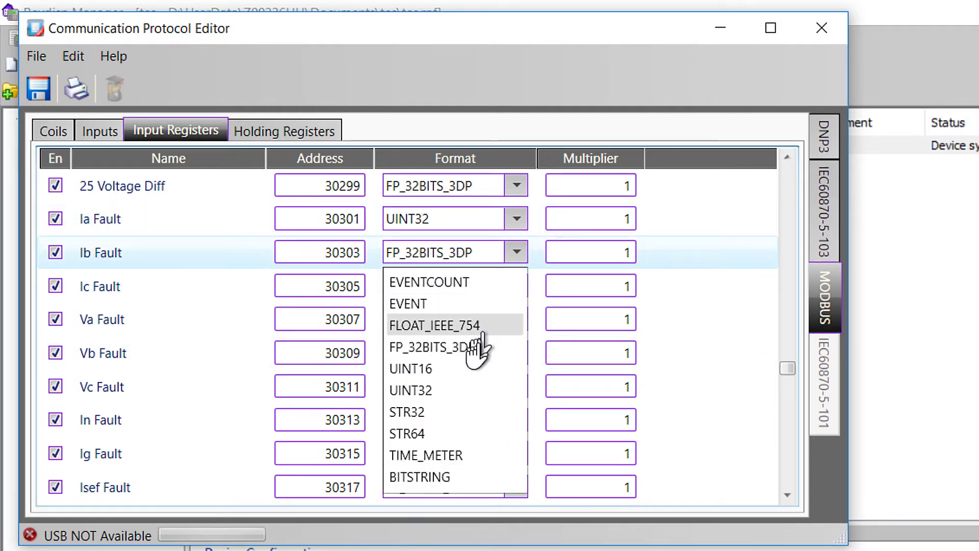
pyautogui.click(454, 390)
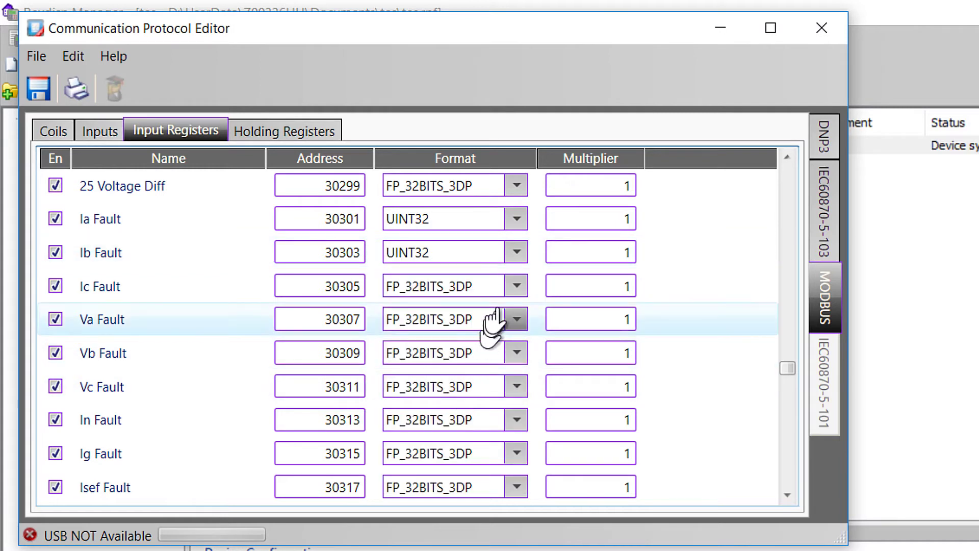
pyautogui.click(516, 286)
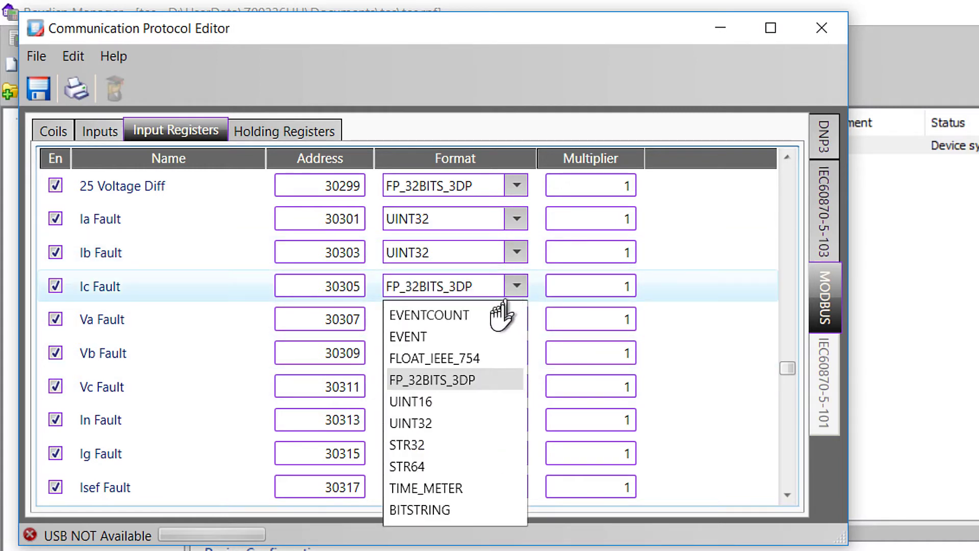
pyautogui.click(461, 423)
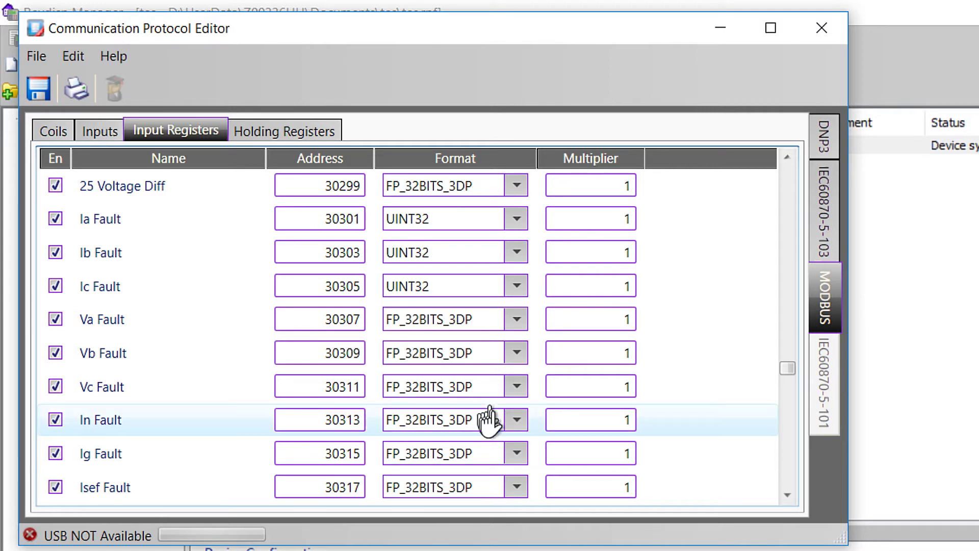
# Set the format of the In Fault and Ig Fault input registers to UINT32.
pyautogui.click(500, 426)
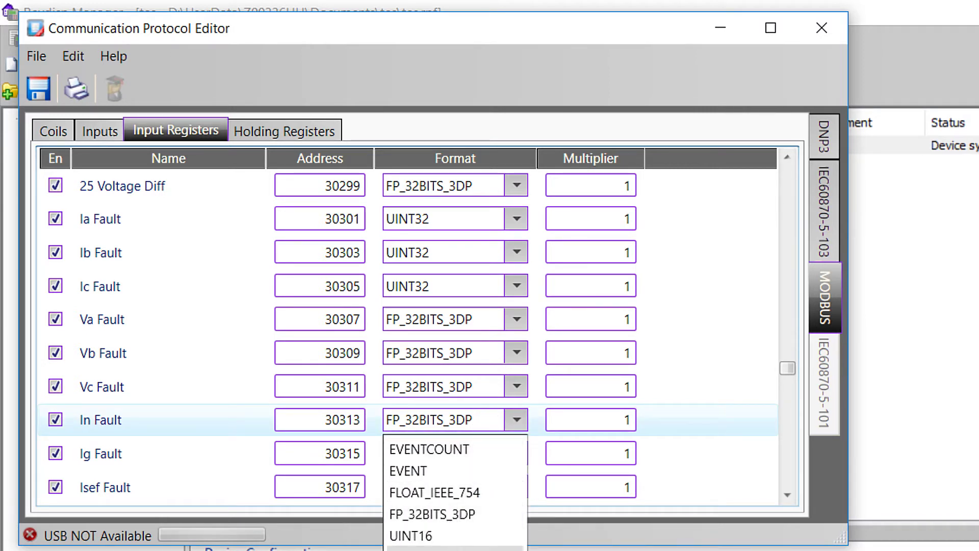
pyautogui.click(449, 547)
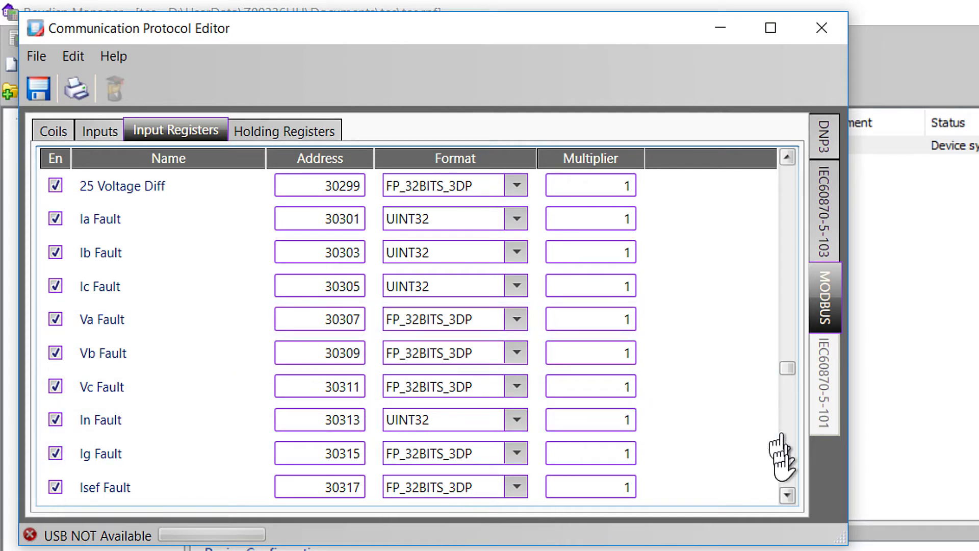
pyautogui.click(788, 495)
pyautogui.click(788, 494)
pyautogui.rightClick(789, 495)
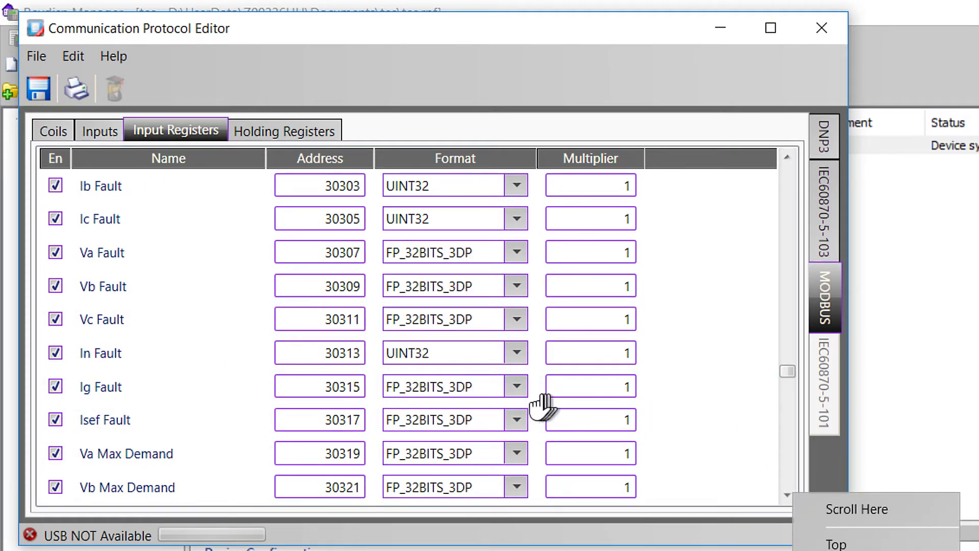
pyautogui.click(517, 386)
pyautogui.scroll(1, 510, 423)
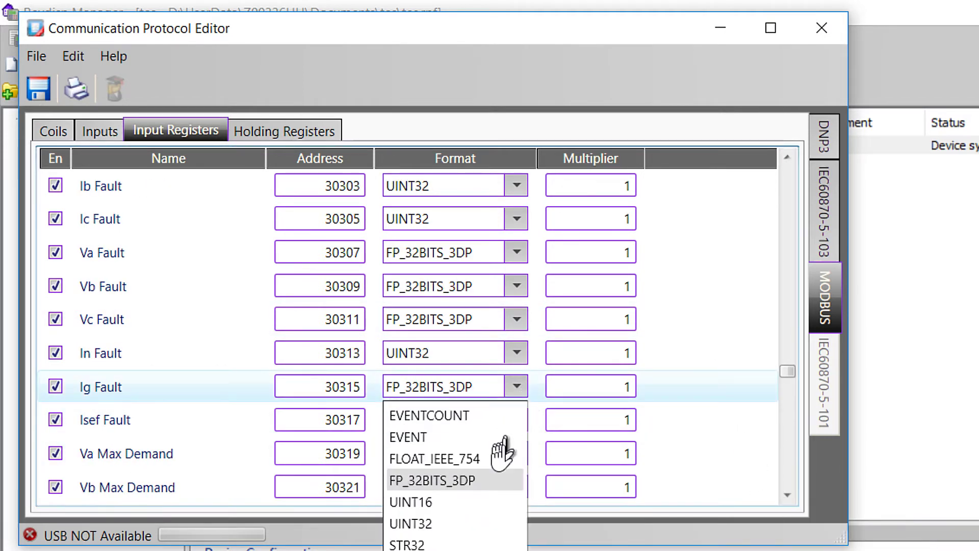
pyautogui.click(474, 524)
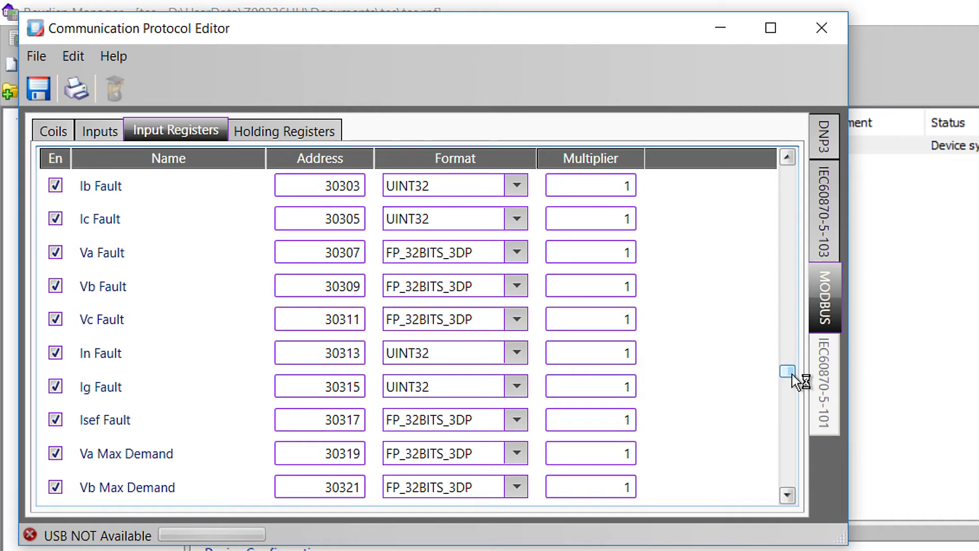
# Set the format of the Ia A, Ib A and Ic A input registers at addresses 30064, 30066 and 30068 to UINT32.
pyautogui.moveTo(787, 373); pyautogui.dragTo(785, 220)
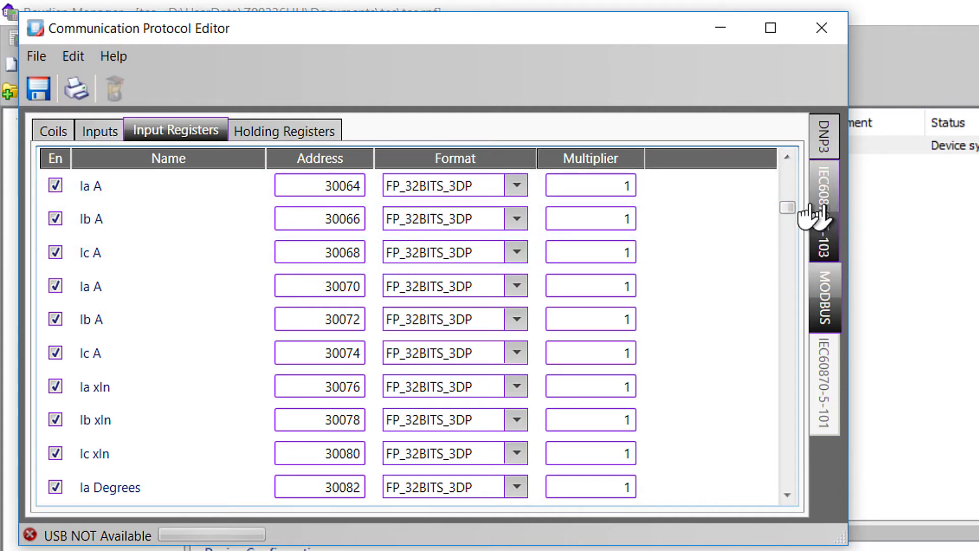
pyautogui.moveTo(786, 215)
pyautogui.mouseDown()
pyautogui.moveTo(784, 175)
pyautogui.moveTo(784, 217)
pyautogui.mouseUp()
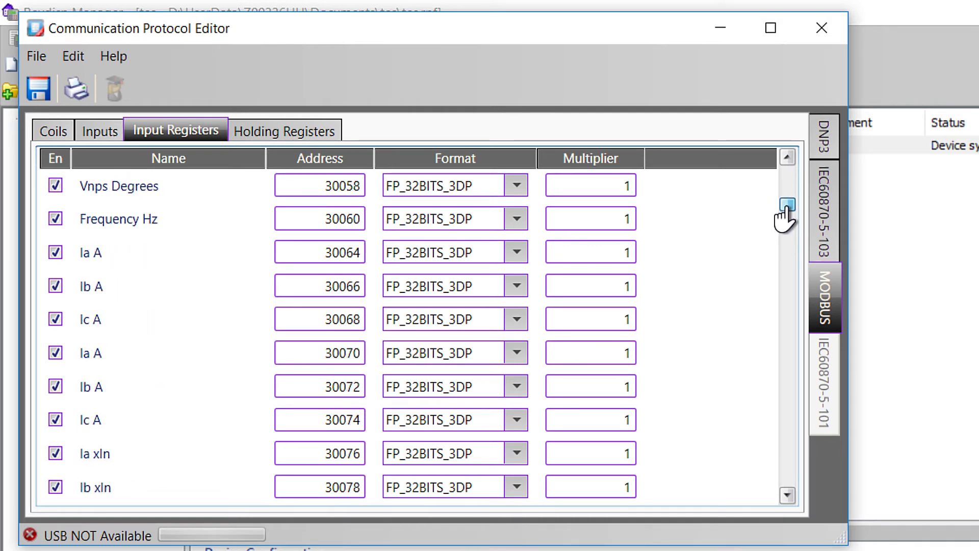
pyautogui.click(515, 253)
pyautogui.click(468, 391)
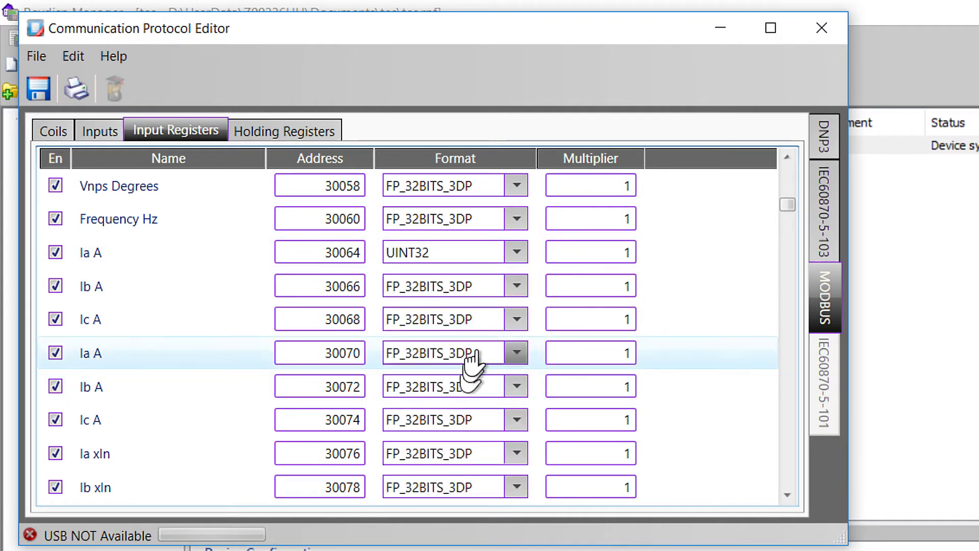
pyautogui.click(516, 286)
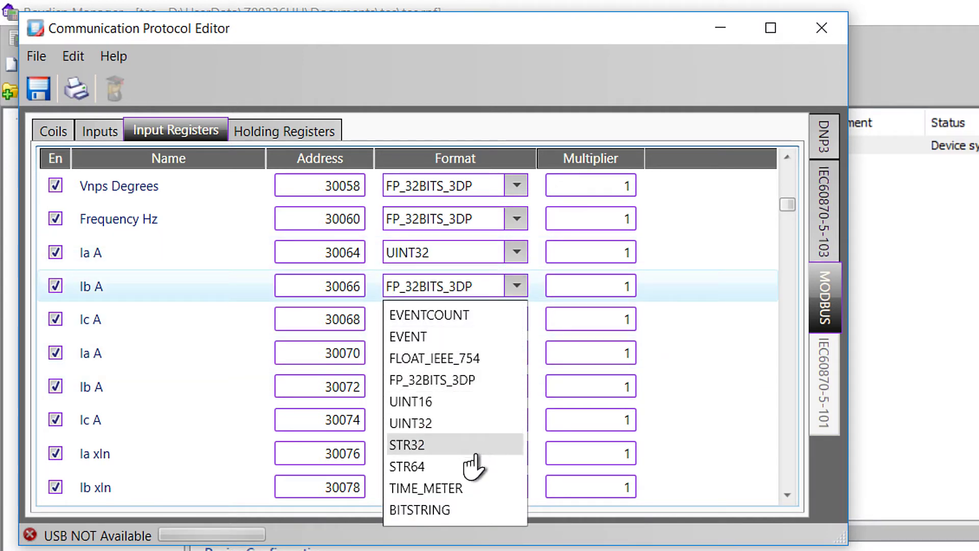
pyautogui.click(474, 428)
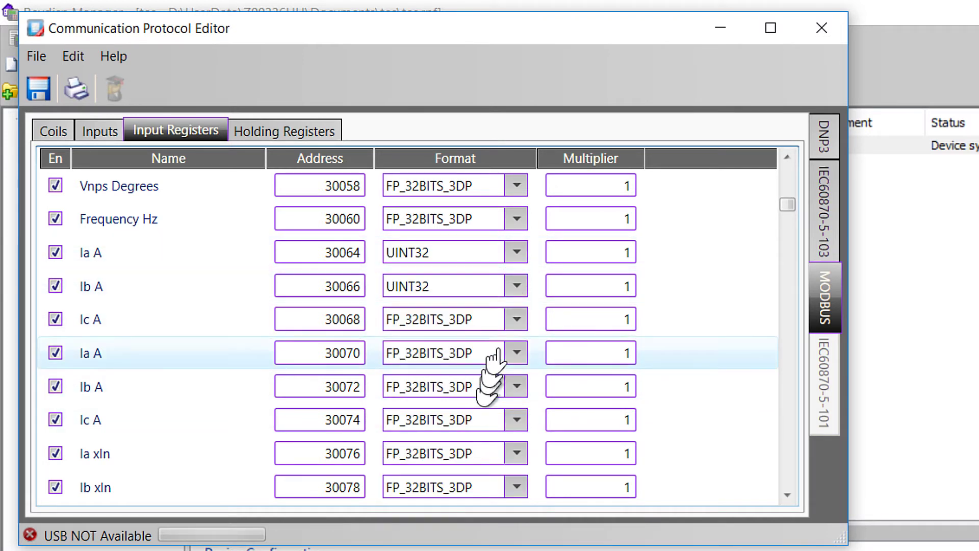
pyautogui.click(515, 321)
pyautogui.click(476, 461)
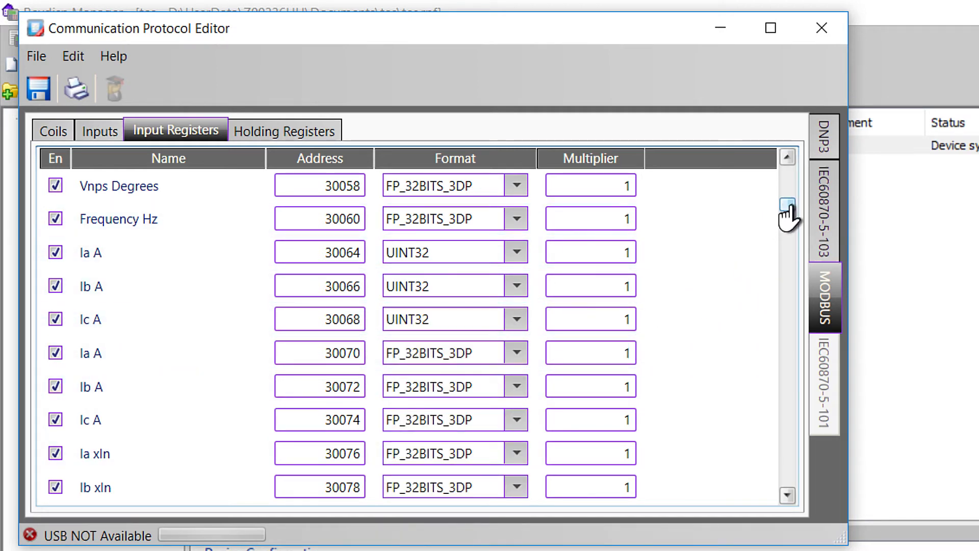
# Set the format of both Ig A input registers, at addresses 30094 and 30096, to UINT32.
pyautogui.moveTo(787, 214); pyautogui.dragTo(786, 232)
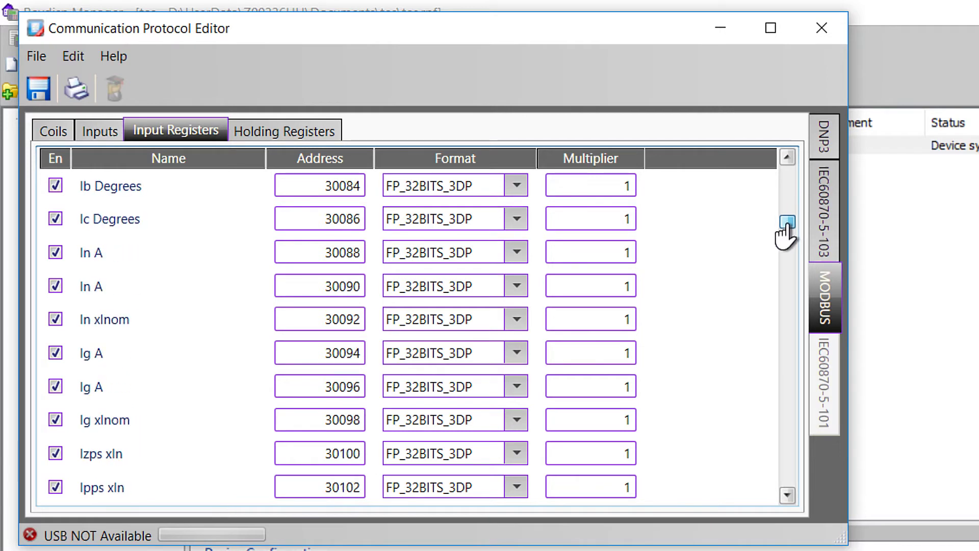
pyautogui.click(517, 353)
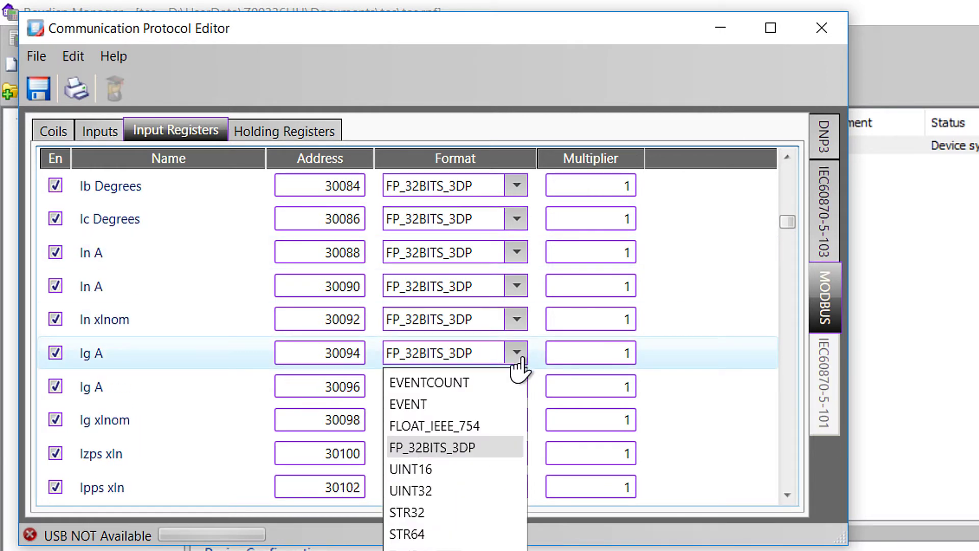
pyautogui.click(472, 490)
pyautogui.click(517, 387)
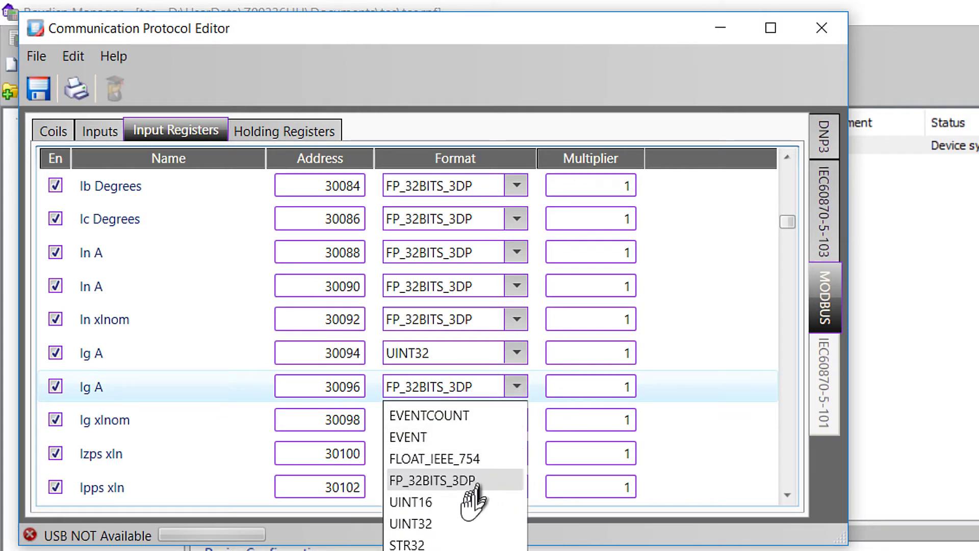
pyautogui.click(461, 524)
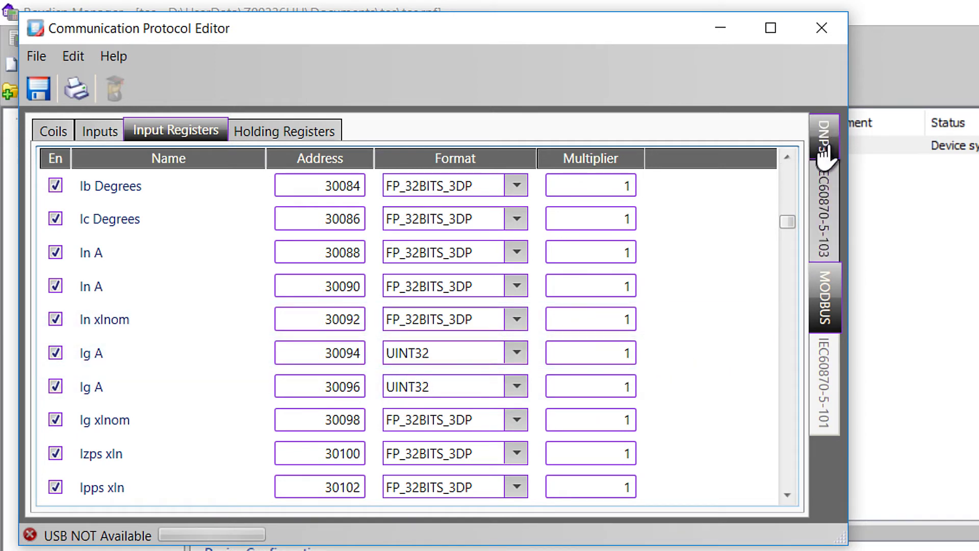
# Set the DNP3 analogue input deadband of Ia Fault, Ib Fault and Ic Fault to 1.
pyautogui.click(824, 153)
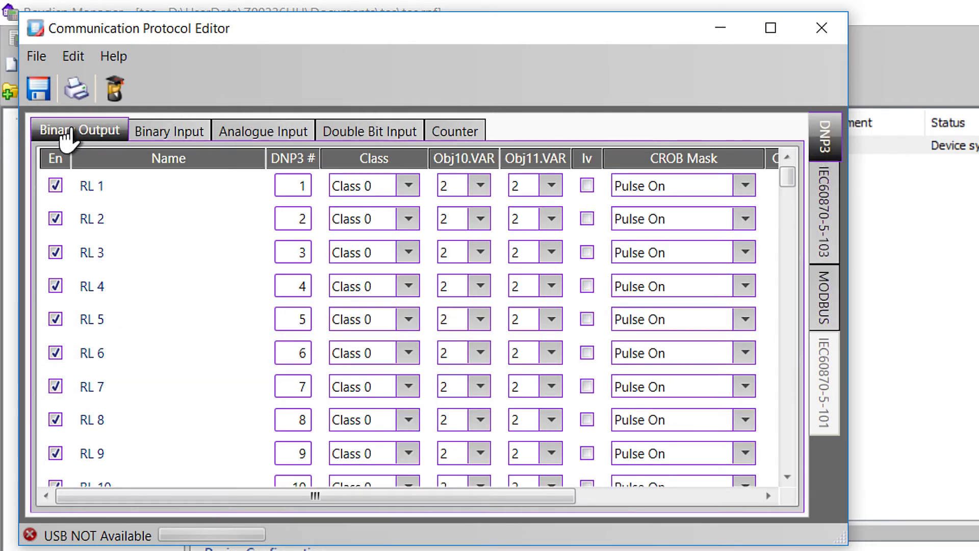
pyautogui.click(244, 133)
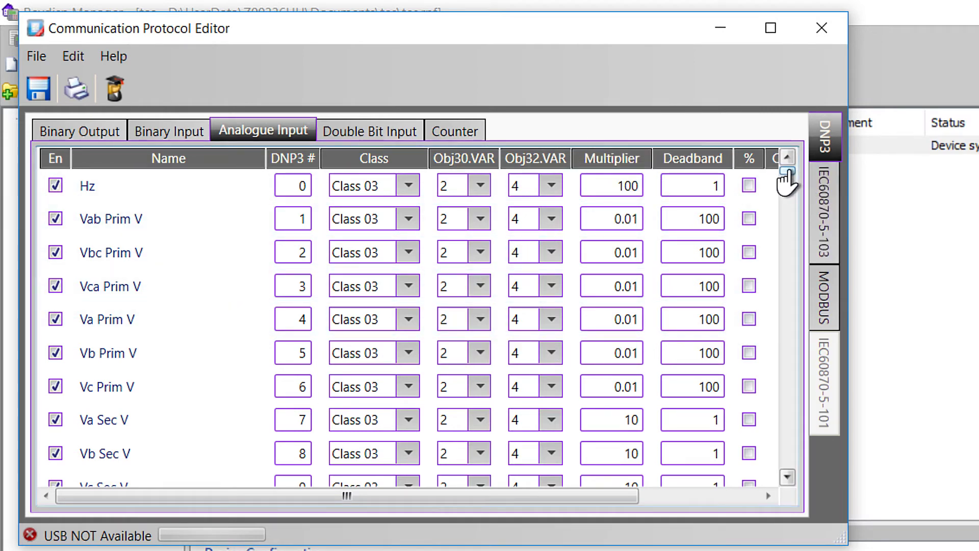
pyautogui.moveTo(789, 174); pyautogui.dragTo(797, 288)
pyautogui.moveTo(798, 321)
pyautogui.mouseDown()
pyautogui.moveTo(793, 416)
pyautogui.moveTo(791, 323)
pyautogui.moveTo(789, 350)
pyautogui.moveTo(788, 324)
pyautogui.moveTo(790, 334)
pyautogui.mouseUp()
pyautogui.moveTo(788, 333); pyautogui.dragTo(792, 279)
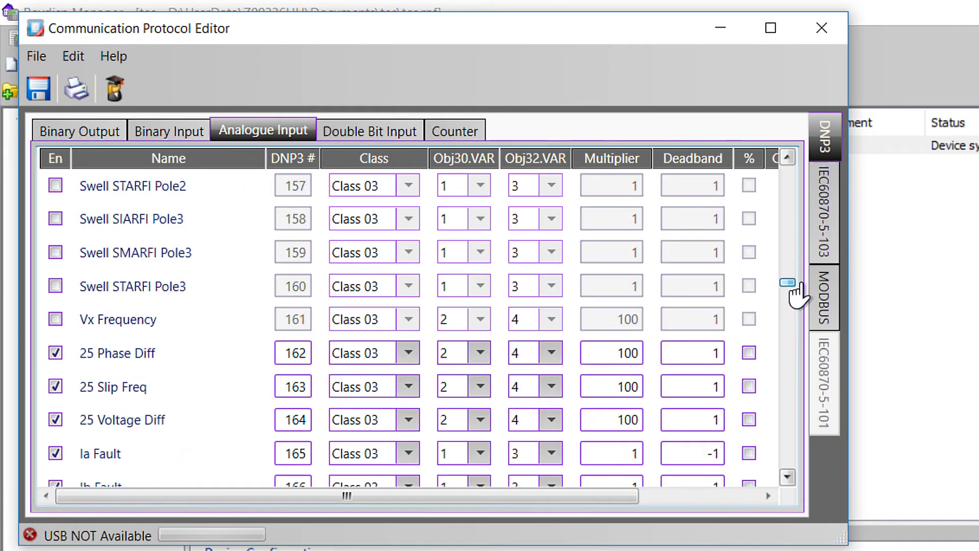
pyautogui.click(787, 314)
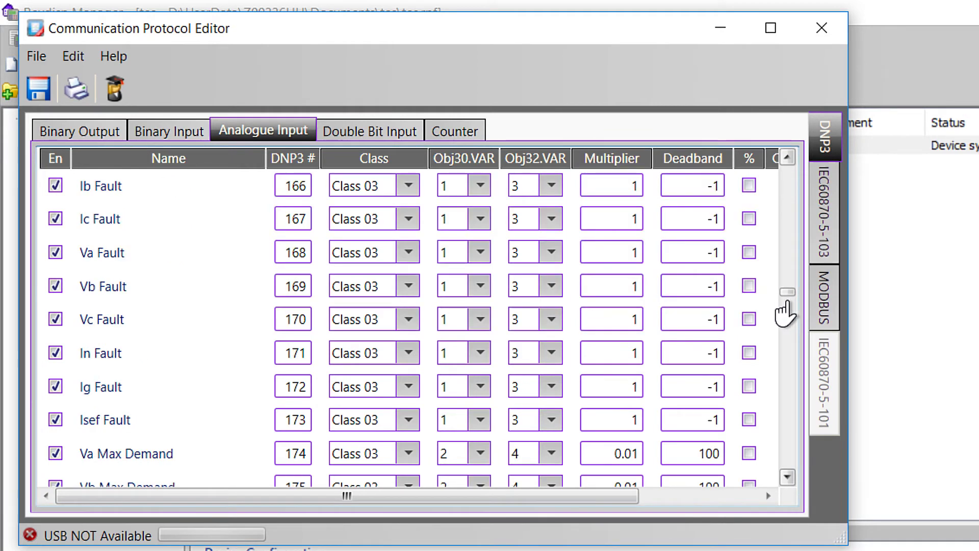
pyautogui.click(788, 154)
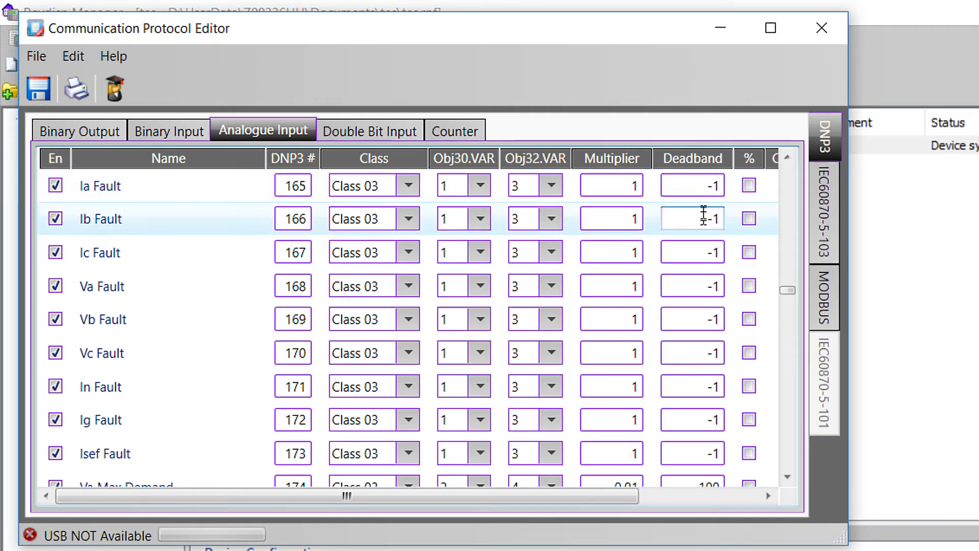
pyautogui.click(698, 187)
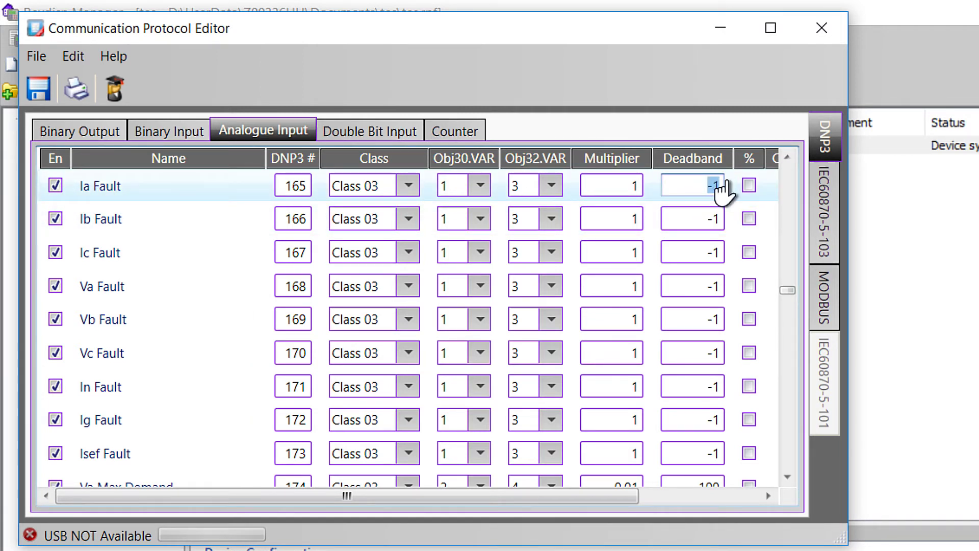
pyautogui.write('1')
pyautogui.click(704, 219)
pyautogui.write('1')
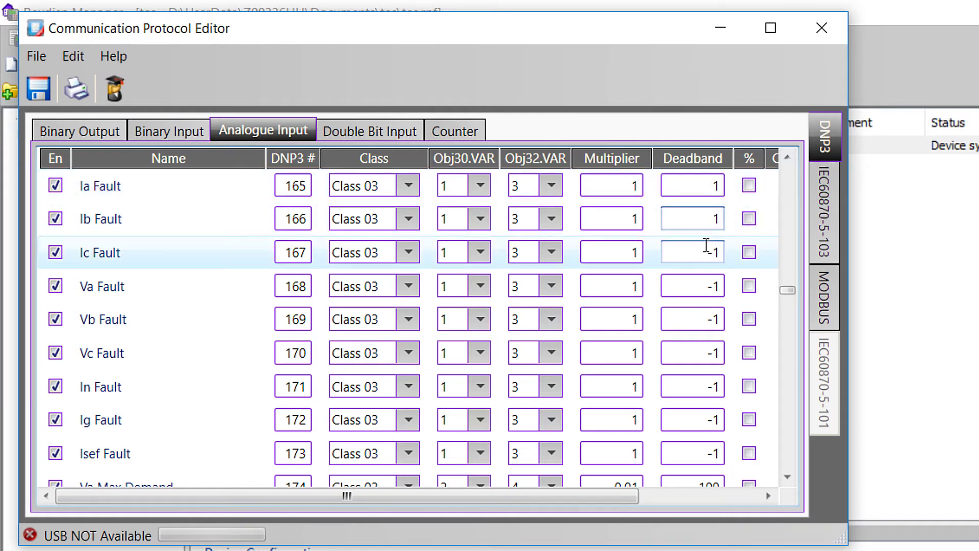
pyautogui.click(691, 253)
pyautogui.write('1')
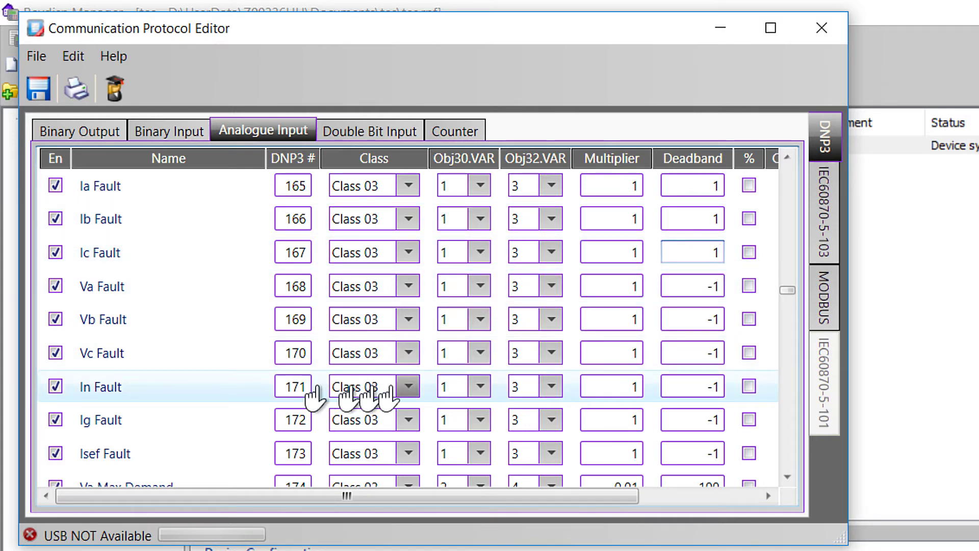
# Set the deadband of the In Fault and Ig Fault analogue inputs to 1.
pyautogui.click(714, 386)
pyautogui.write('1')
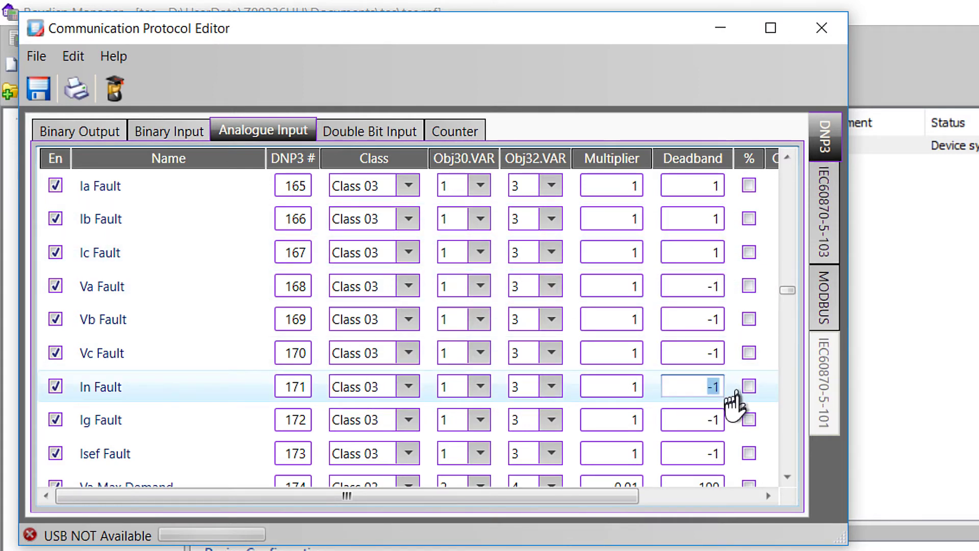
pyautogui.click(717, 420)
pyautogui.write('1')
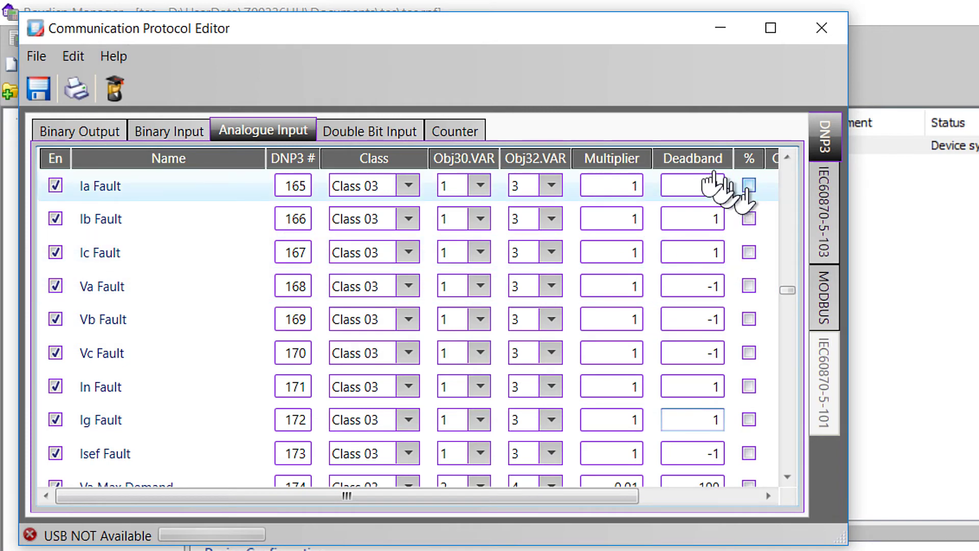
# Examine the multipliers and deadbands of the DNP3 primary and secondary current analogue inputs for Ia, Ib, Ic, In and Ig.
pyautogui.click(789, 162)
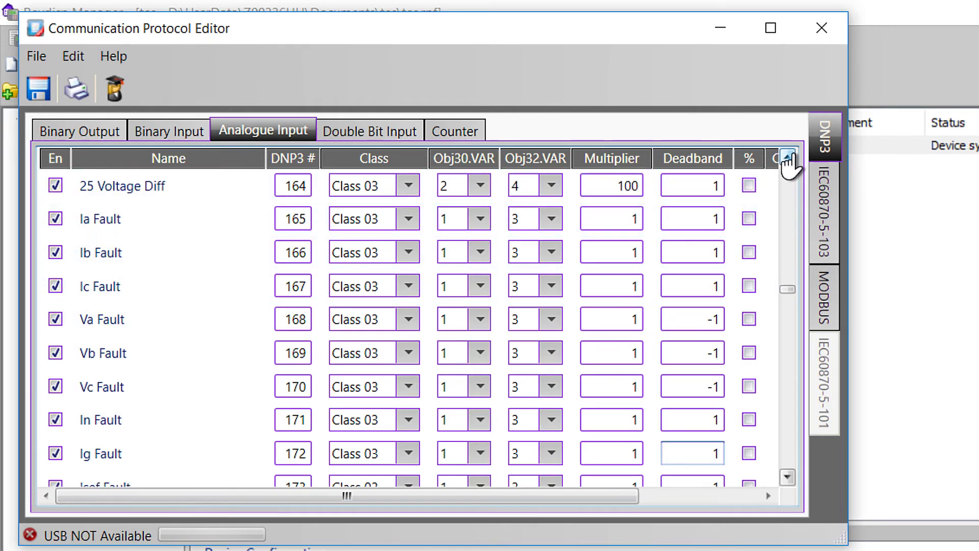
pyautogui.click(788, 162)
pyautogui.click(788, 162)
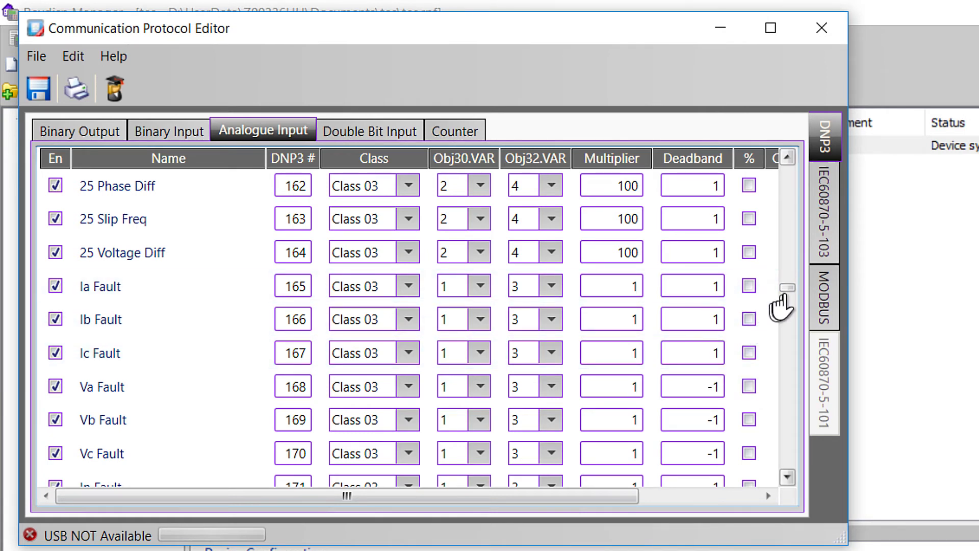
pyautogui.moveTo(788, 292); pyautogui.dragTo(787, 208)
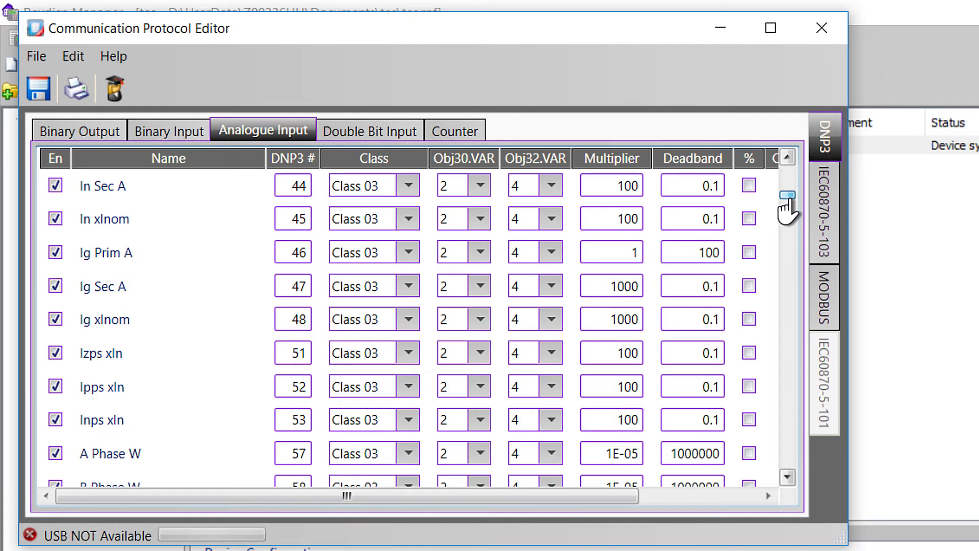
pyautogui.click(787, 158)
pyautogui.click(788, 158)
pyautogui.click(788, 158)
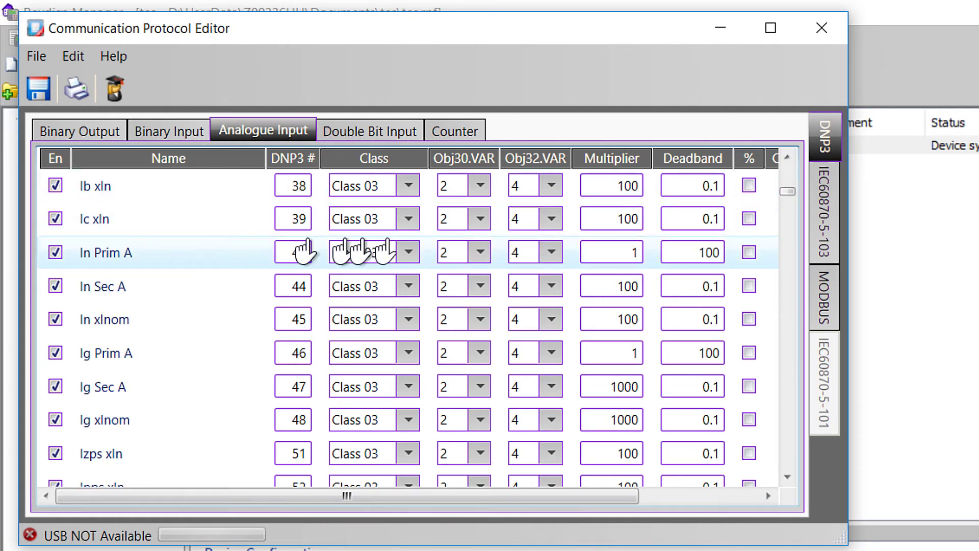
pyautogui.click(788, 158)
pyautogui.click(787, 158)
pyautogui.click(788, 158)
pyautogui.click(787, 158)
pyautogui.click(788, 158)
pyautogui.click(787, 158)
pyautogui.click(788, 158)
pyautogui.click(788, 158)
pyautogui.click(788, 158)
pyautogui.click(788, 158)
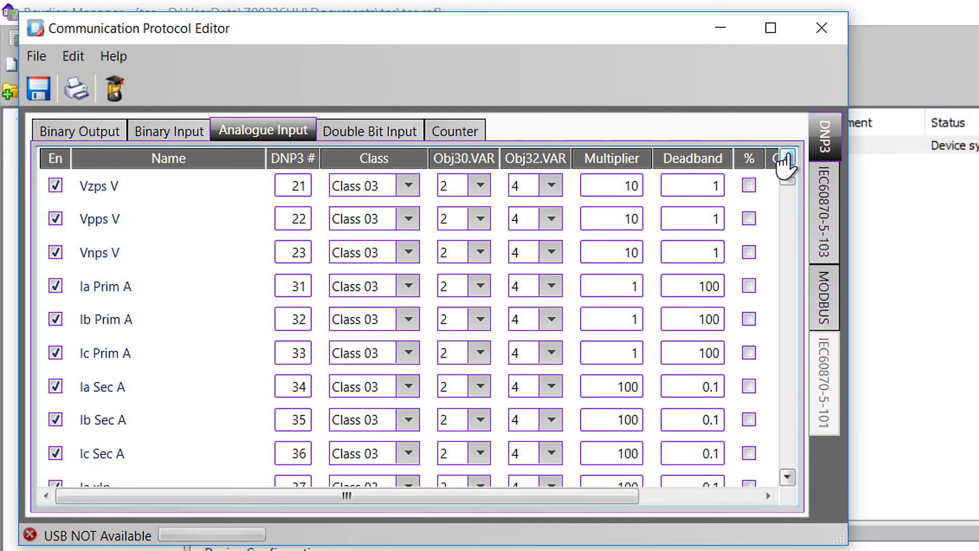
pyautogui.click(787, 158)
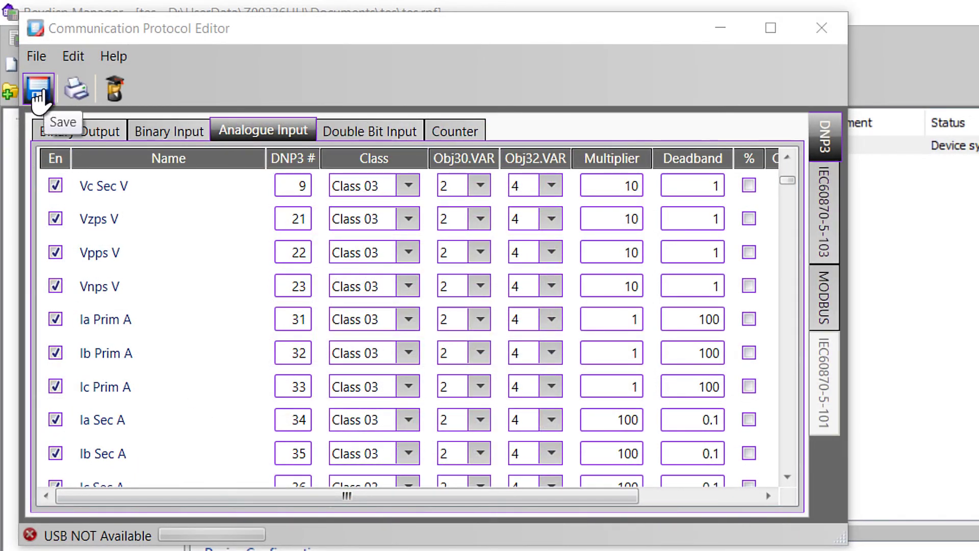
# Save the communication protocol configuration and close its editor.
pyautogui.click(38, 95)
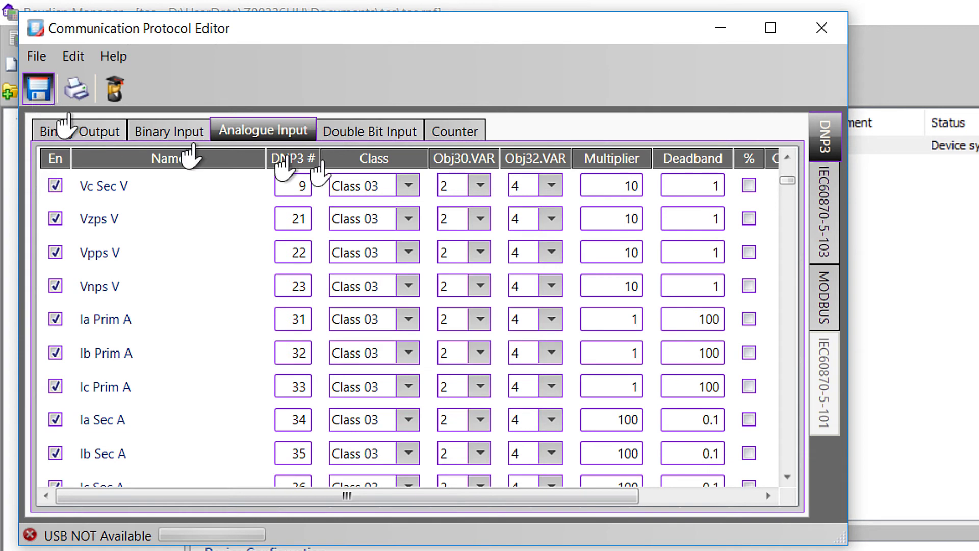
pyautogui.click(817, 32)
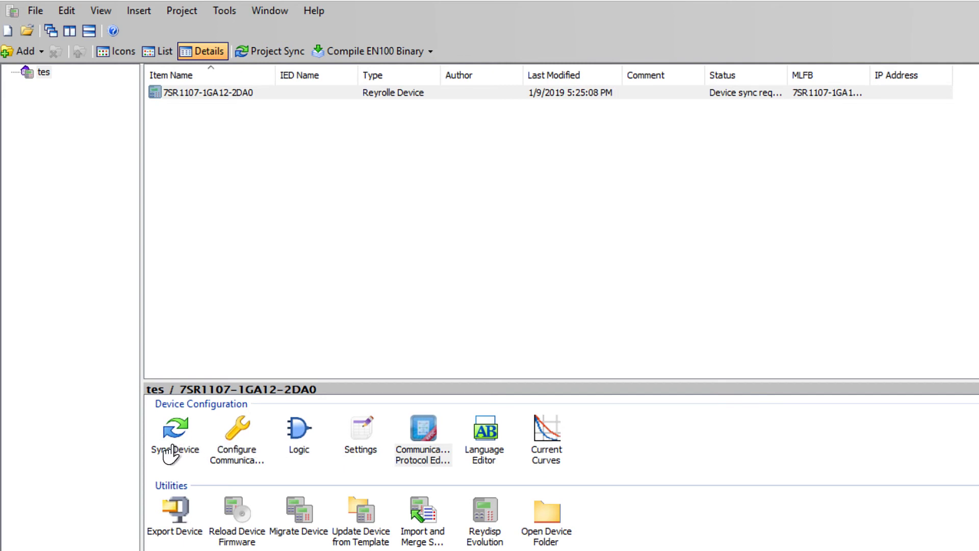
# Open device synchronization for 7SR1107-1GA12-2DA0 and check its serial communication settings, leaving them without applying changes.
pyautogui.click(172, 444)
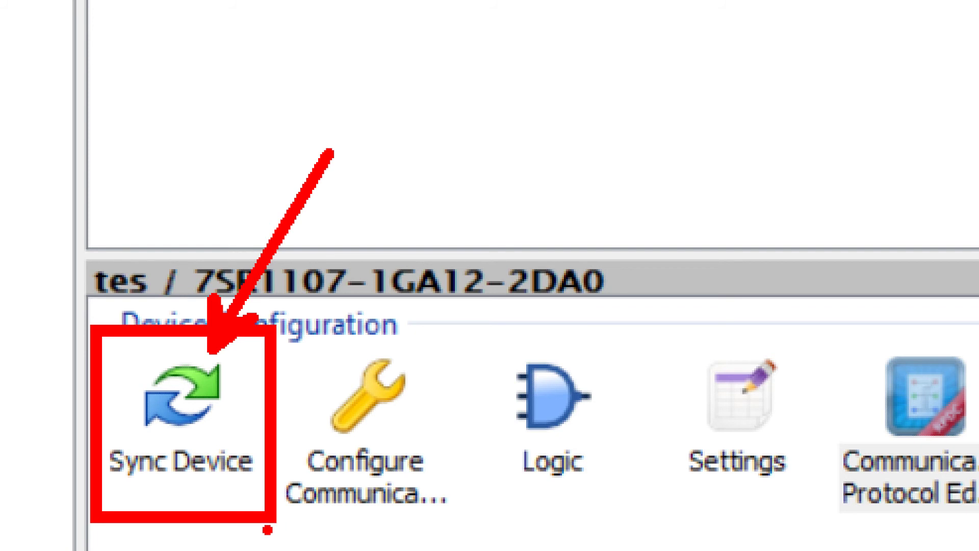
pyautogui.doubleClick(158, 444)
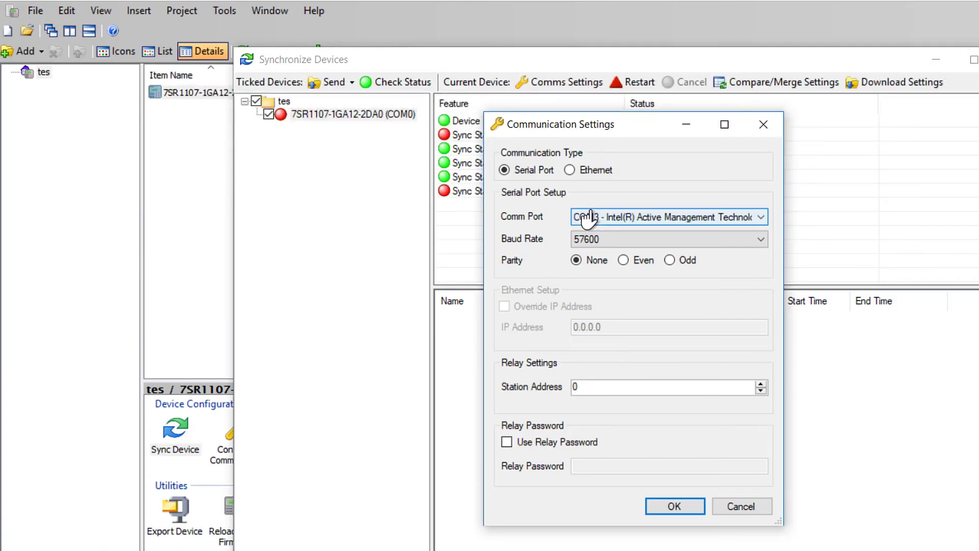
pyautogui.click(747, 508)
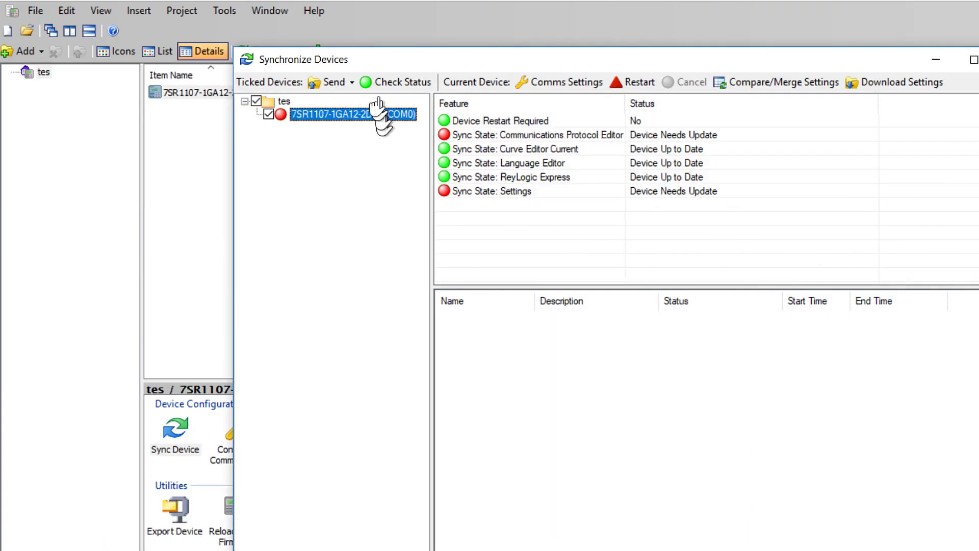
# Send only the changes, including settings, to the ticked 7SR1107-1GA12-2DA0 device.
pyautogui.click(323, 84)
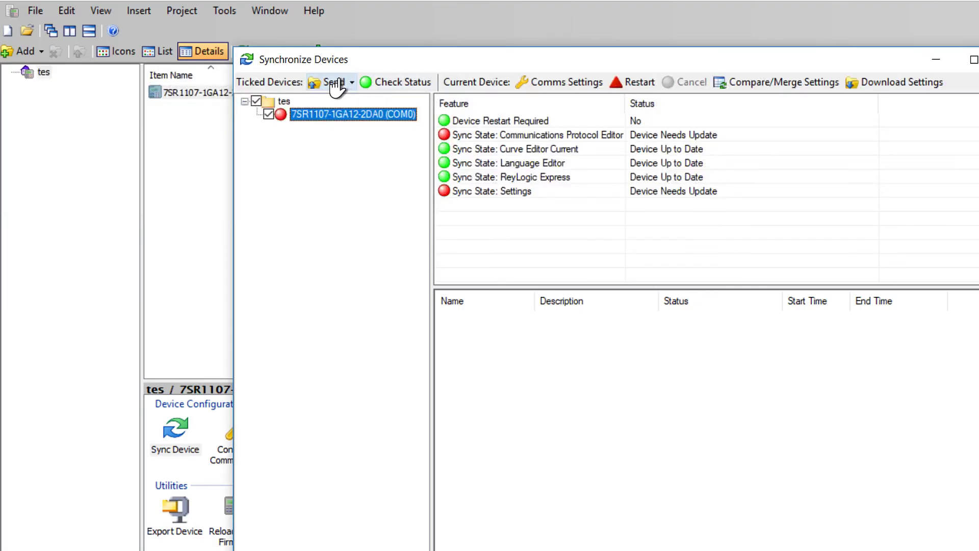
pyautogui.click(212, 84)
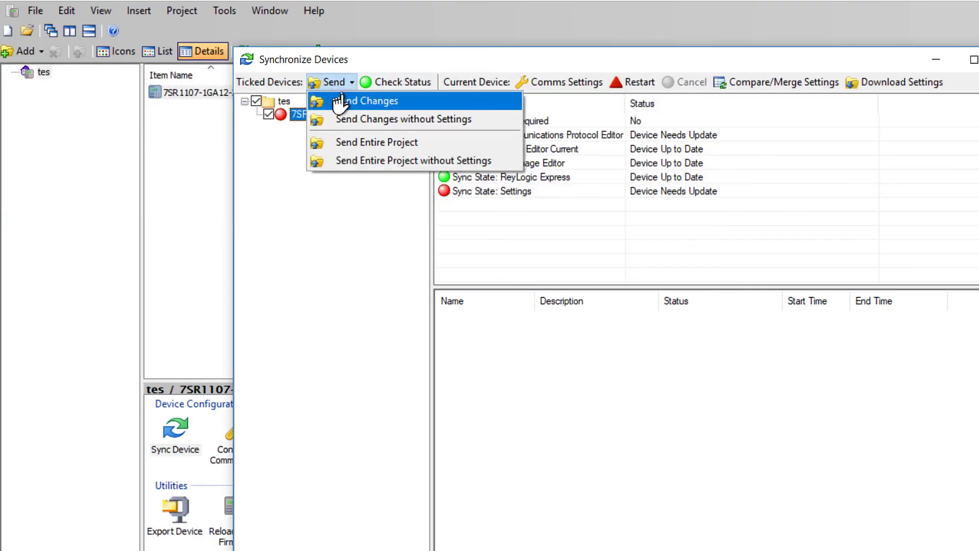
pyautogui.click(339, 100)
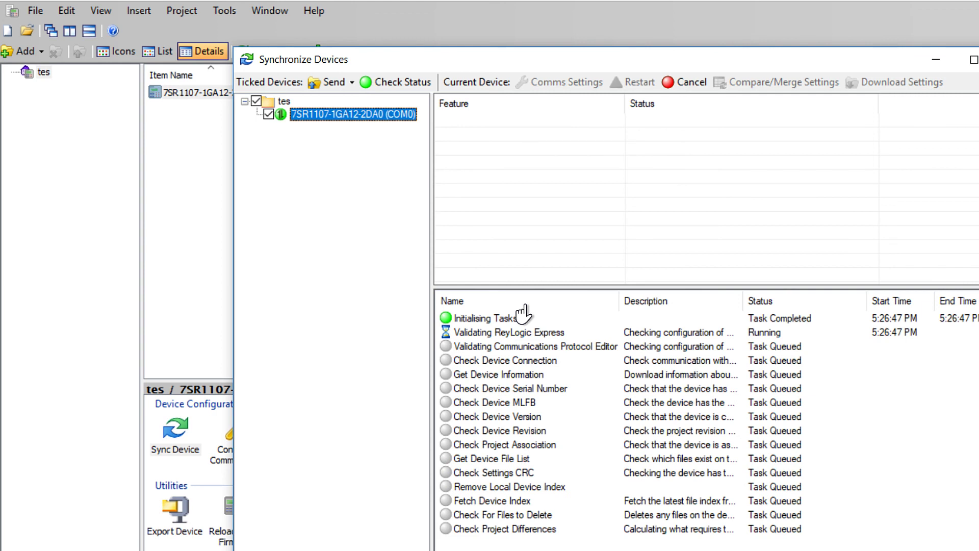